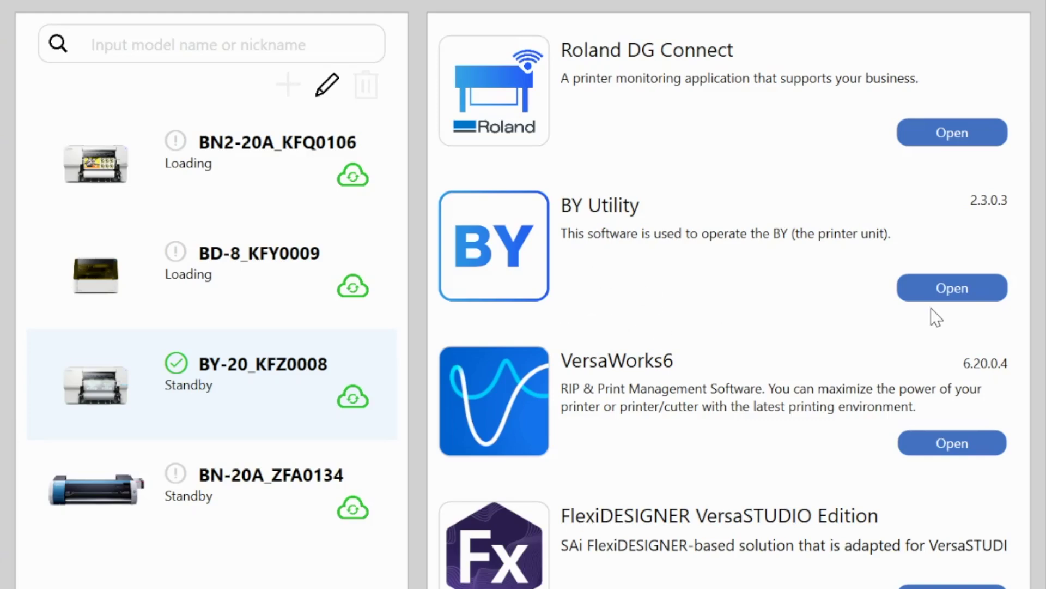
# Open BY Utility for printer BY-20_KFZ0008 from Roland DG Connect Hub
pyautogui.click(959, 289)
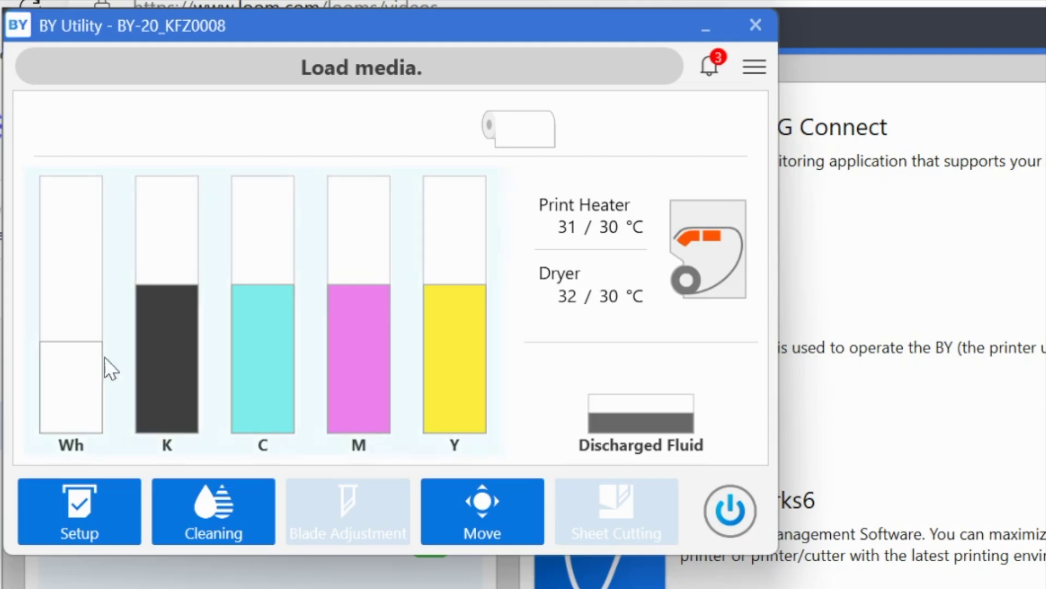
# Start media setup in BY Utility and choose F164 as the media
pyautogui.click(99, 509)
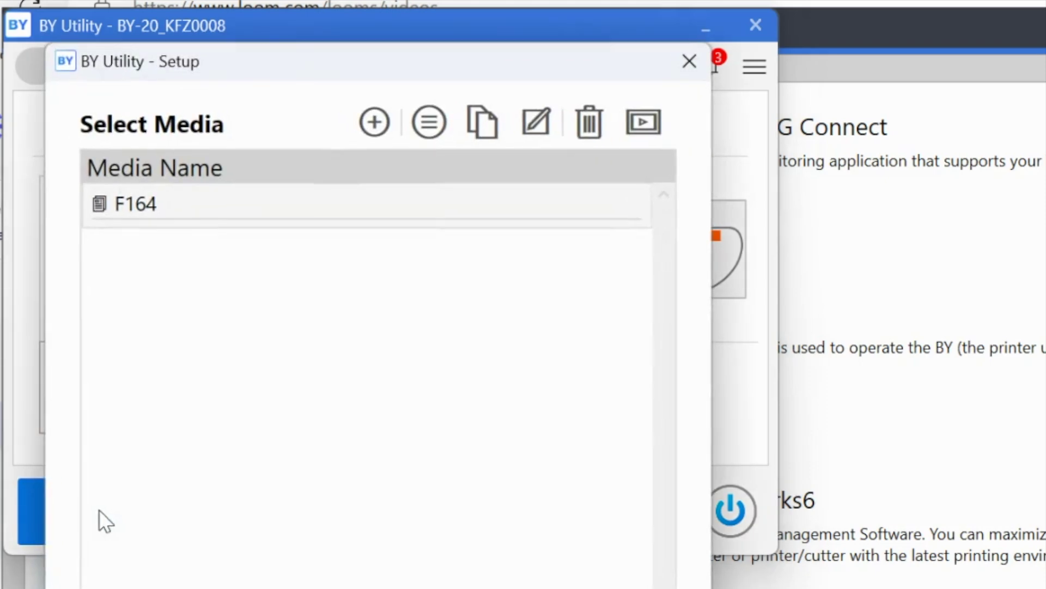
pyautogui.click(167, 205)
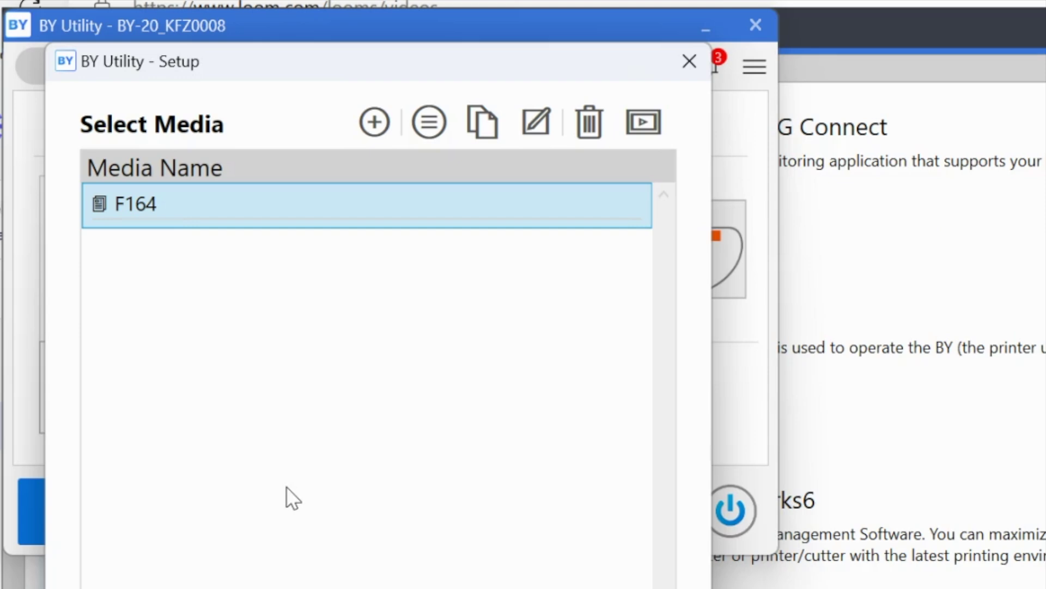
pyautogui.press('Return')
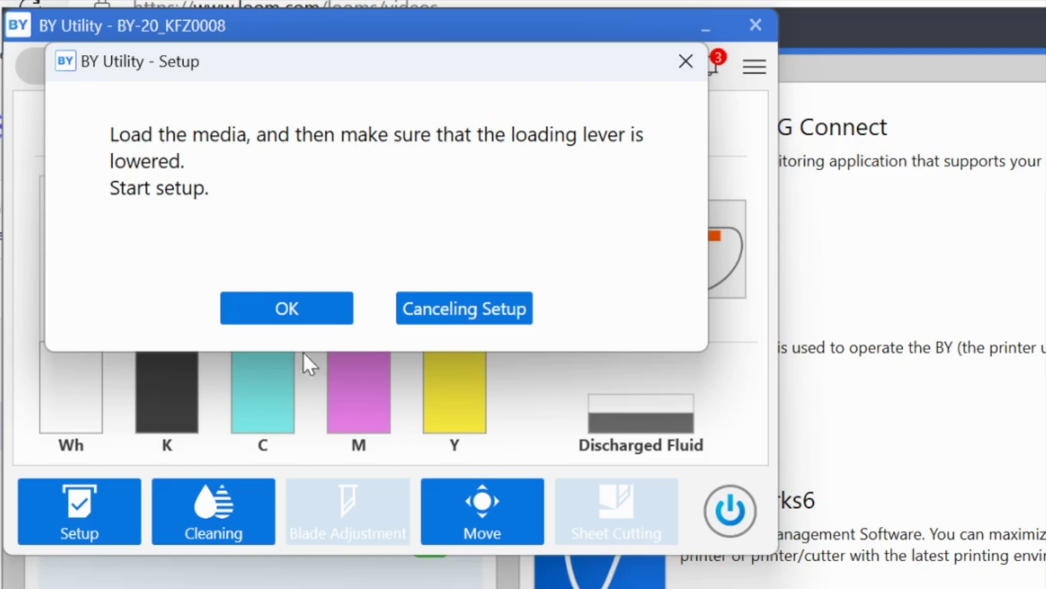
# Confirm the loaded media so the BY-20 reaches Output possible, then return to Connect Hub
pyautogui.click(299, 309)
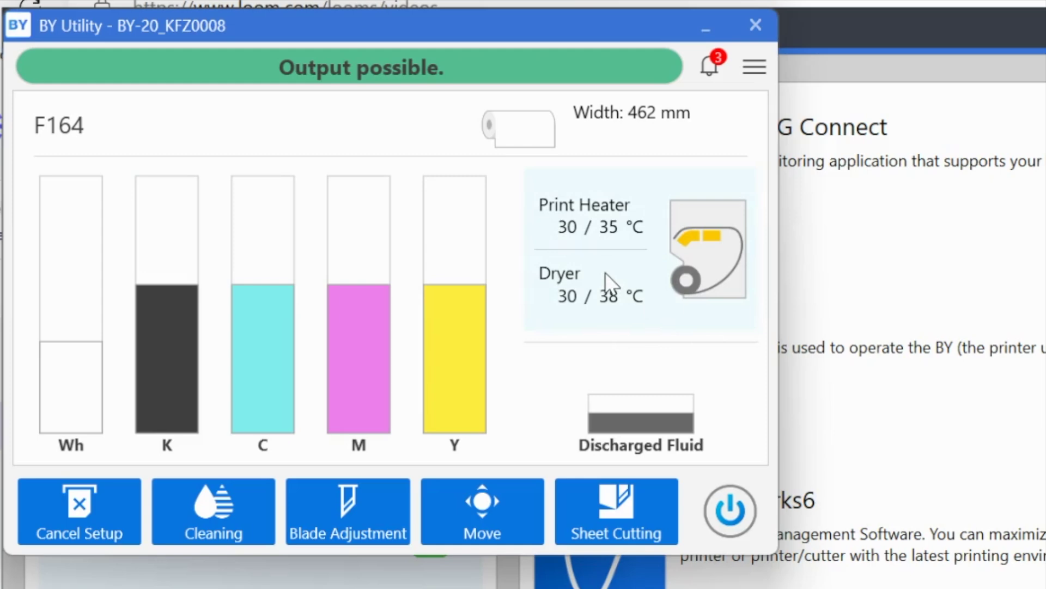
pyautogui.click(857, 357)
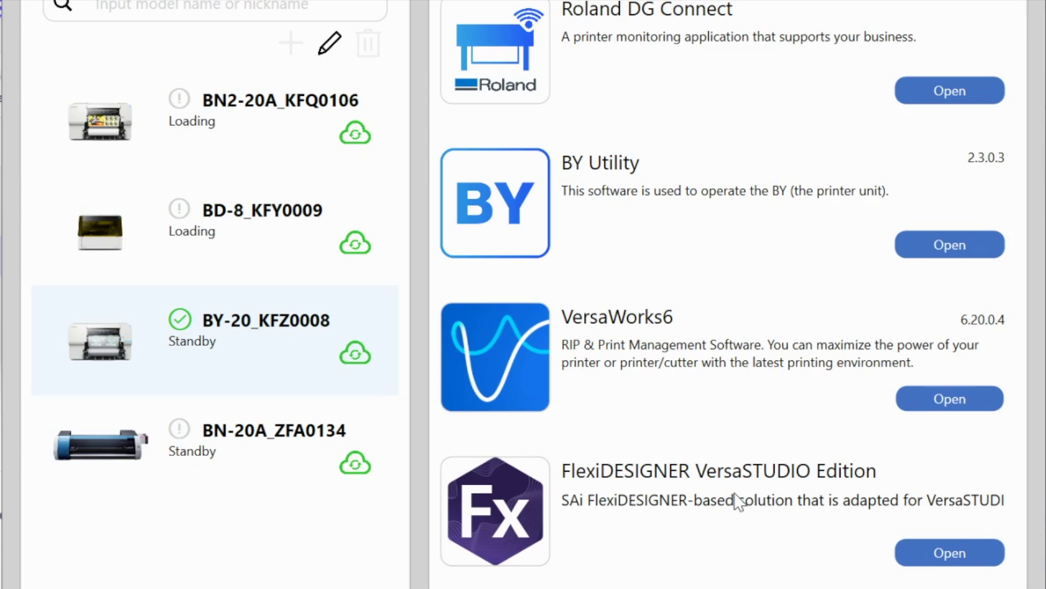
# Launch FlexiDESIGNER from the Connect Hub app list
pyautogui.click(929, 556)
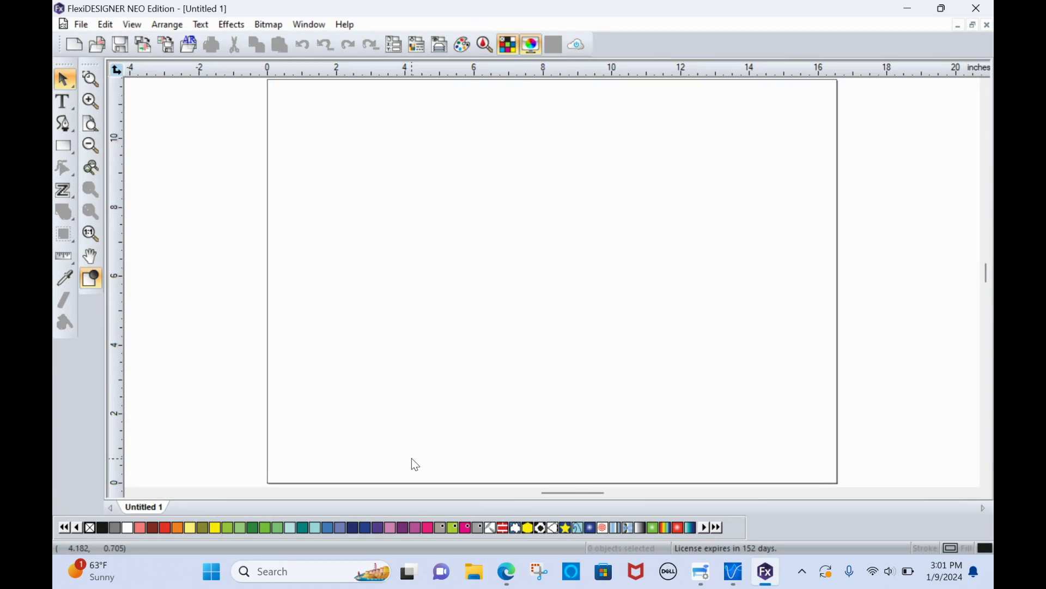
# Check under File > Workspace that the workspace stays Default
pyautogui.click(79, 28)
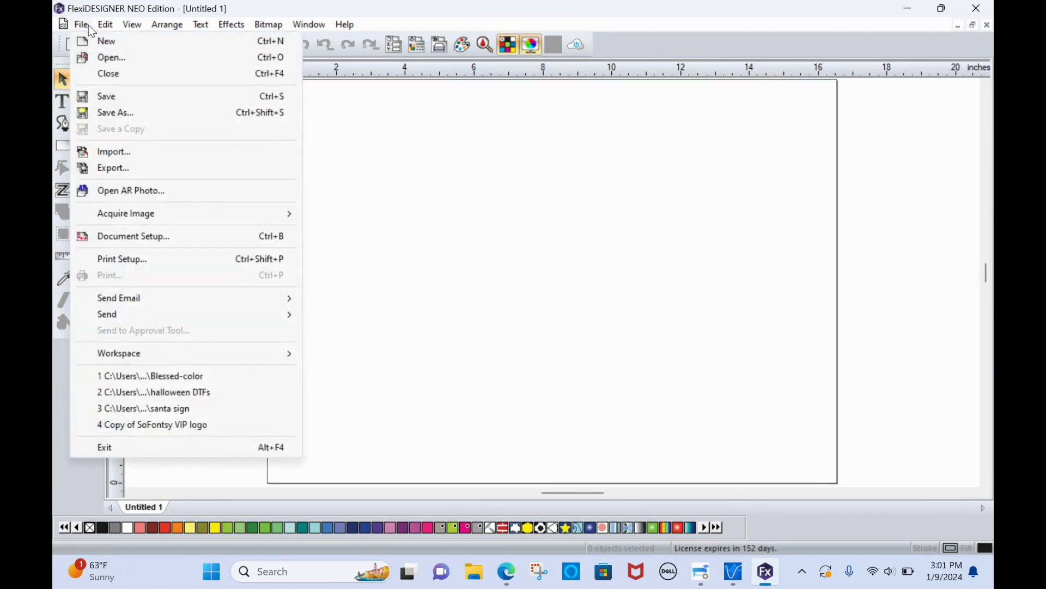
pyautogui.moveTo(100, 356)
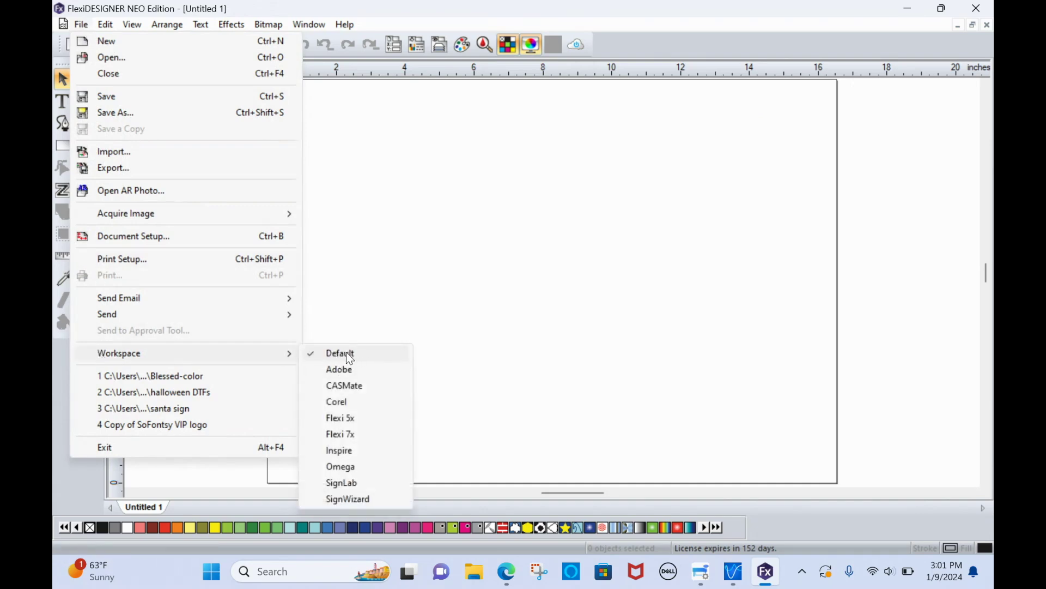
pyautogui.click(353, 305)
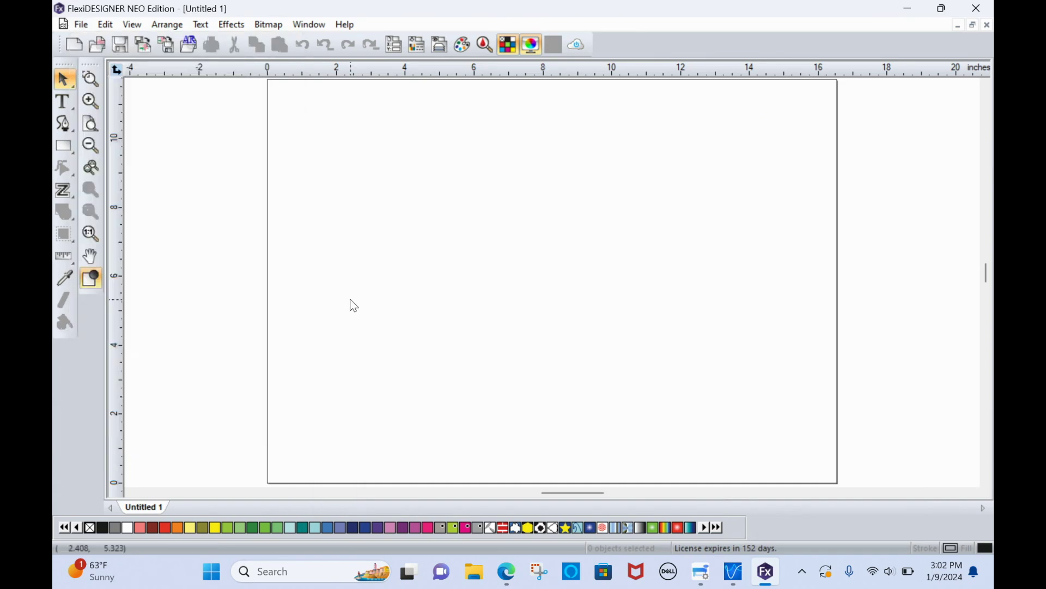
pyautogui.click(81, 25)
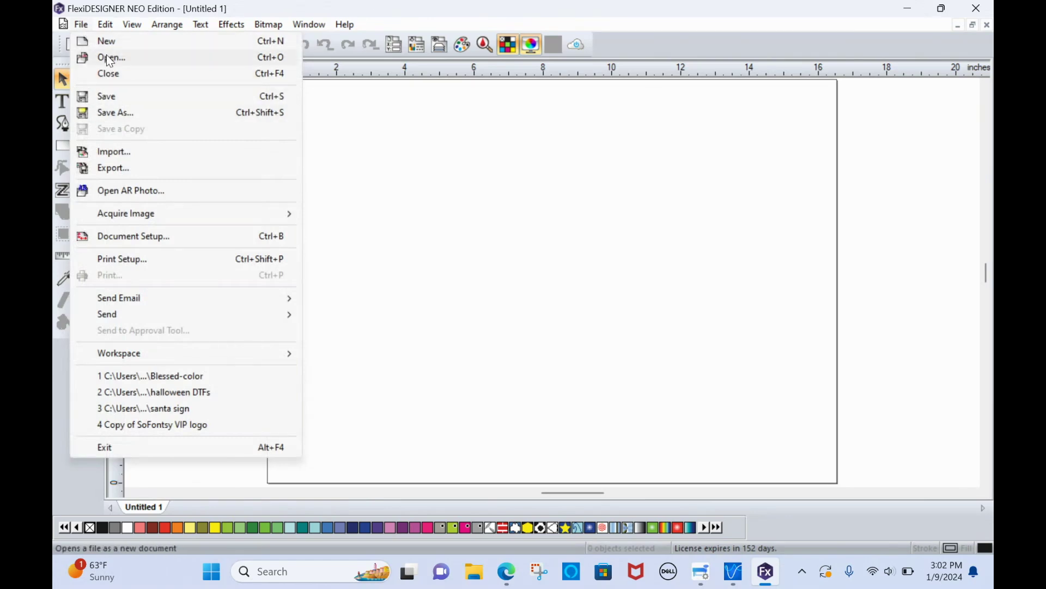
# Import 'Copy of SoFontsy VIP logo' onto the page and scale it down
pyautogui.click(116, 152)
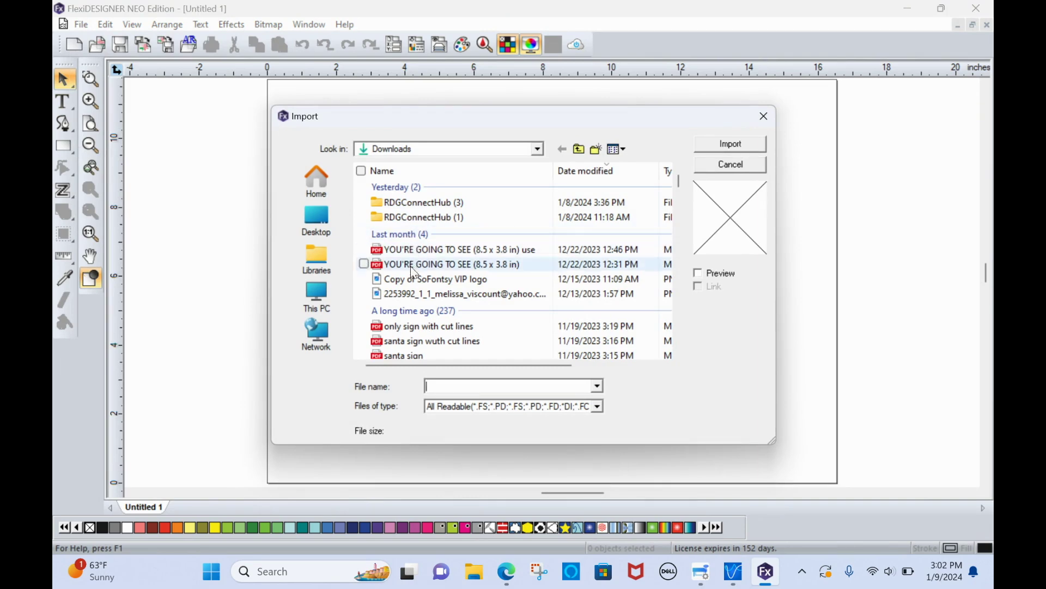
pyautogui.click(409, 285)
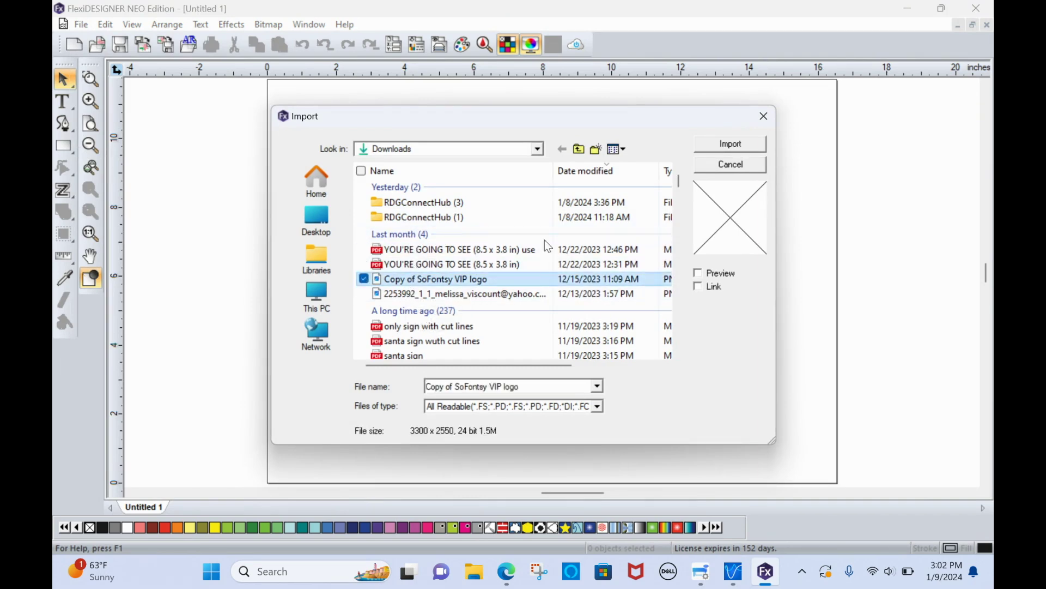
pyautogui.click(744, 147)
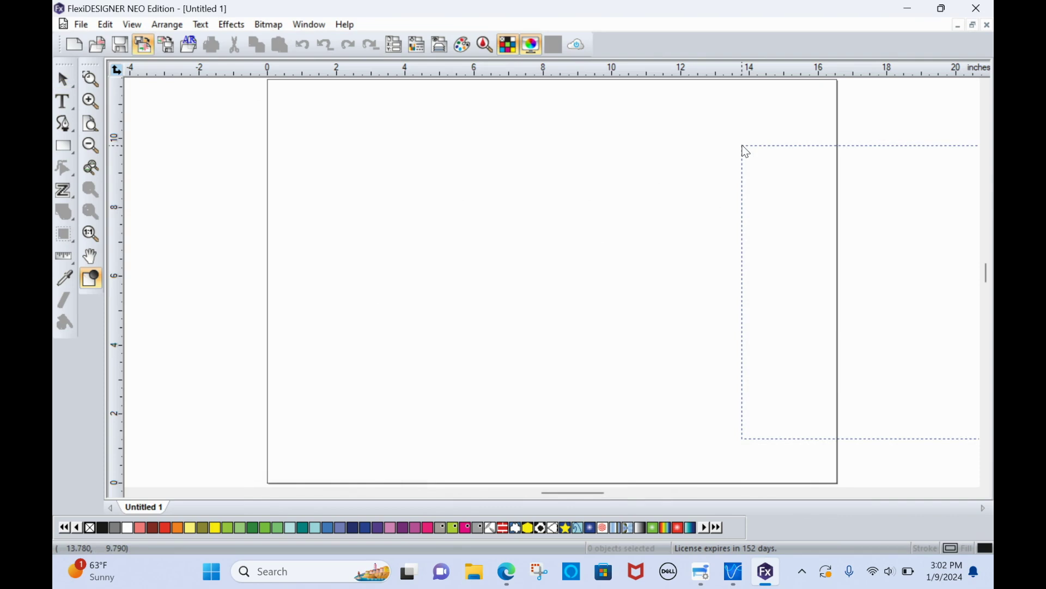
pyautogui.click(304, 157)
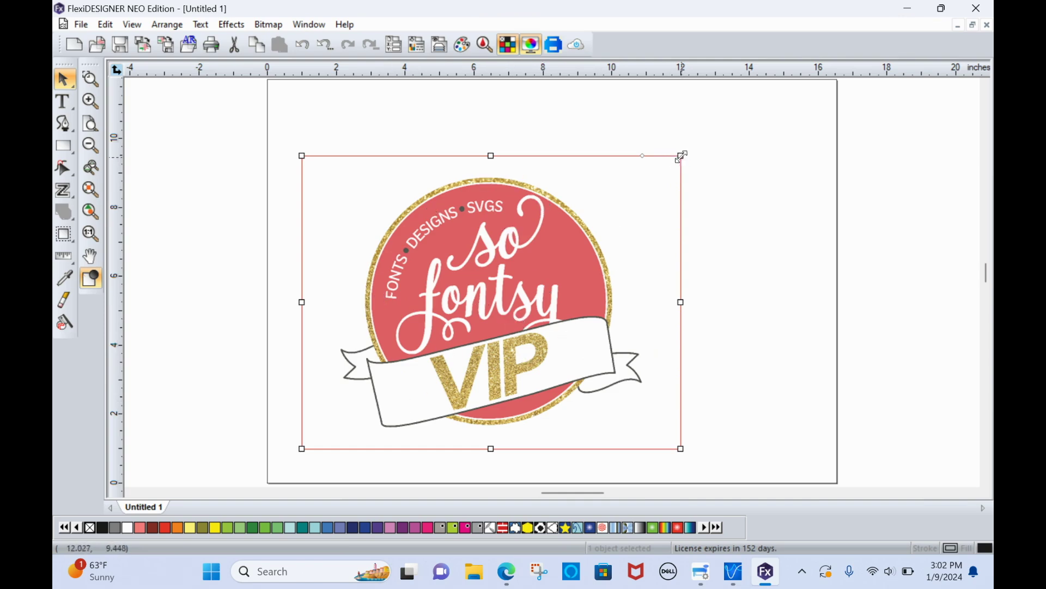
pyautogui.moveTo(681, 156); pyautogui.dragTo(492, 315)
# Duplicate the logo and move the copy to the right of the original
pyautogui.click(539, 328)
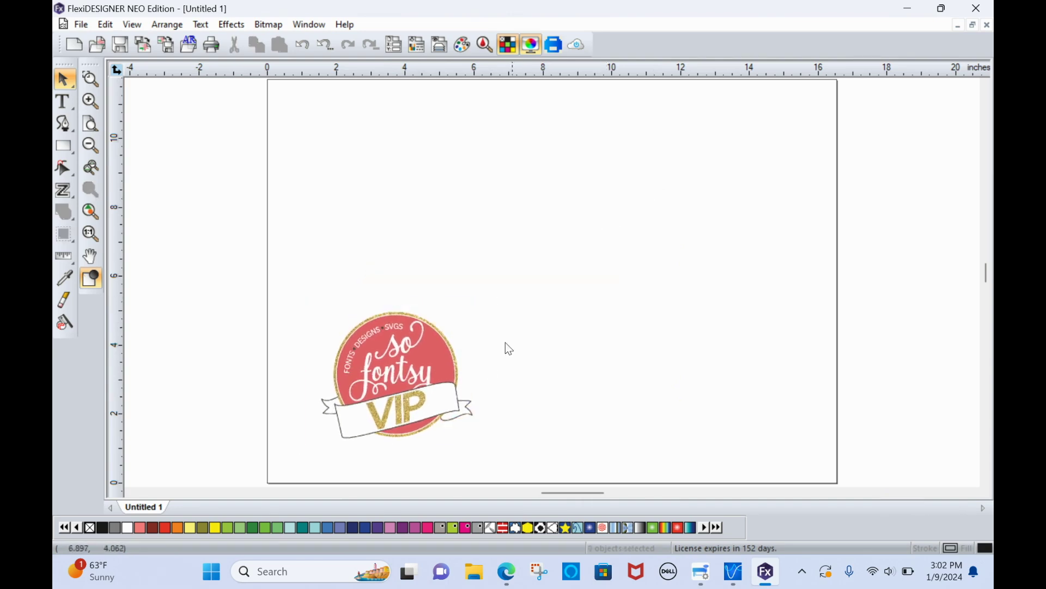
pyautogui.click(410, 371)
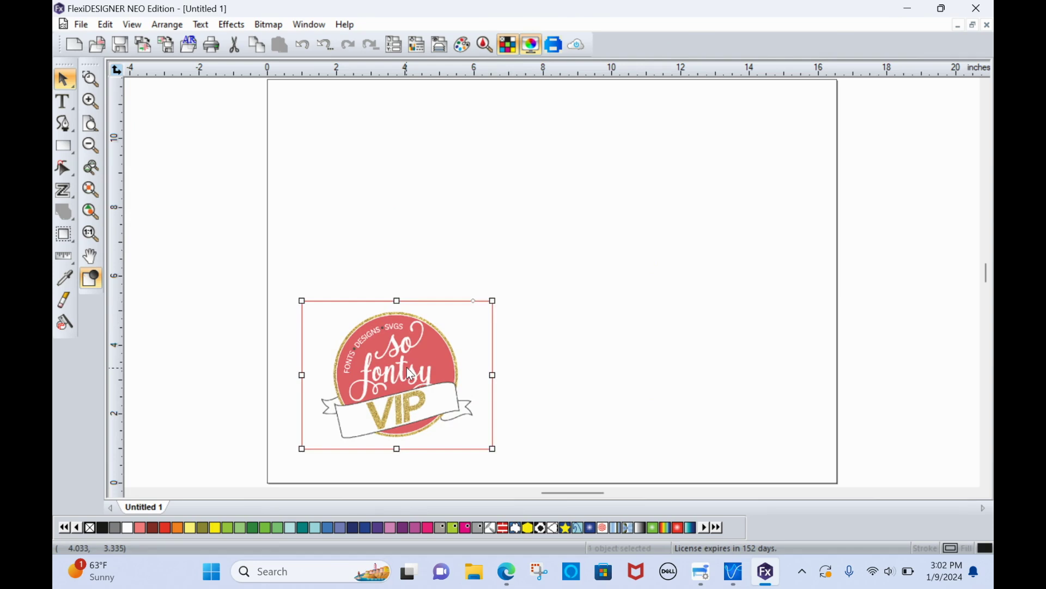
pyautogui.rightClick(408, 372)
pyautogui.click(457, 214)
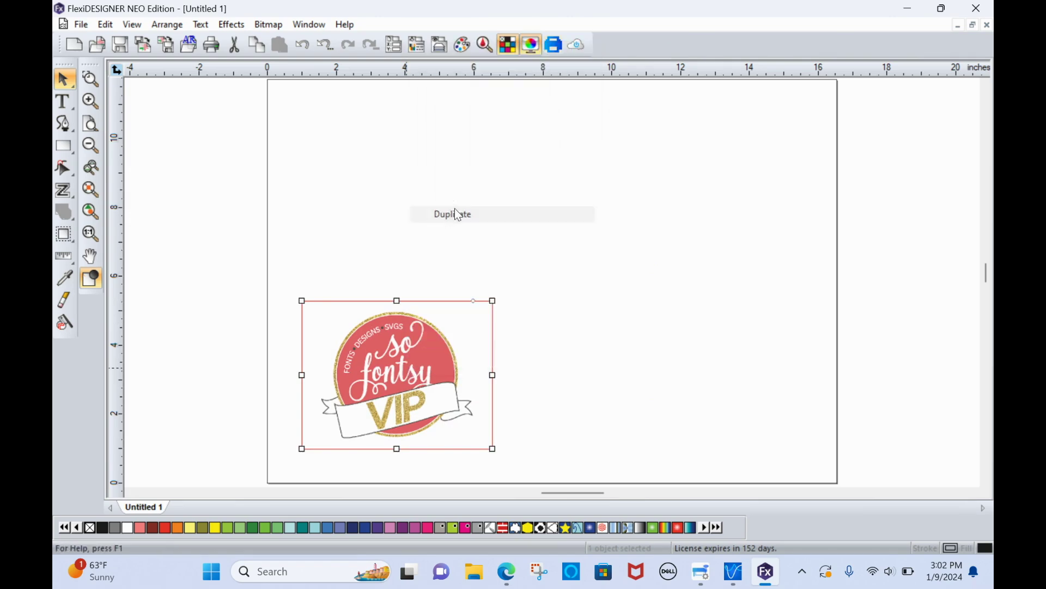
pyautogui.moveTo(401, 371); pyautogui.dragTo(579, 369)
# Nudge the right logo down so it lines up with the left one
pyautogui.scroll(1, 550, 387)
pyautogui.scroll(1, 550, 387)
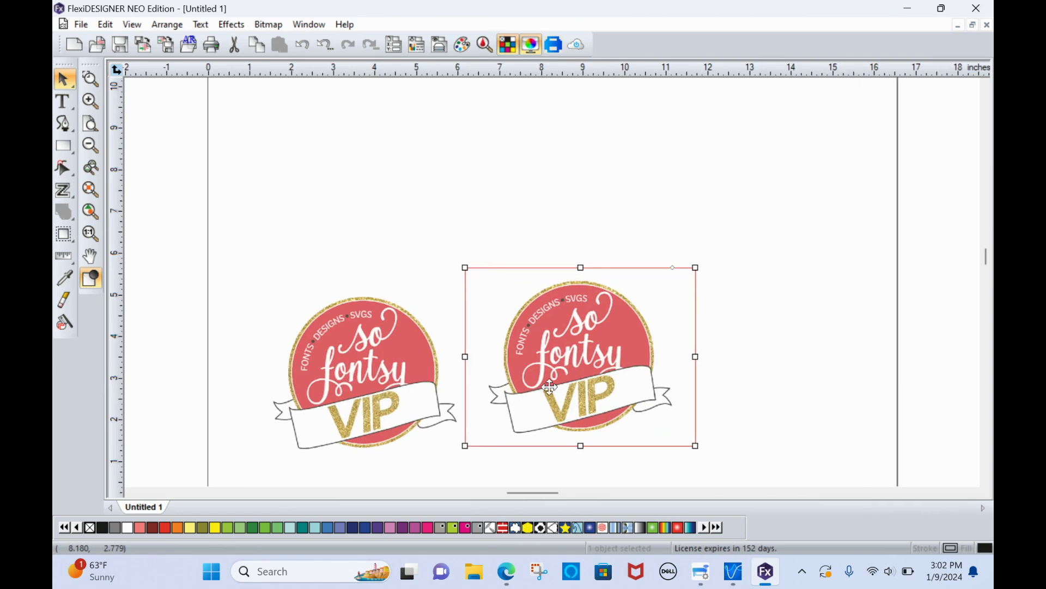
pyautogui.click(570, 350)
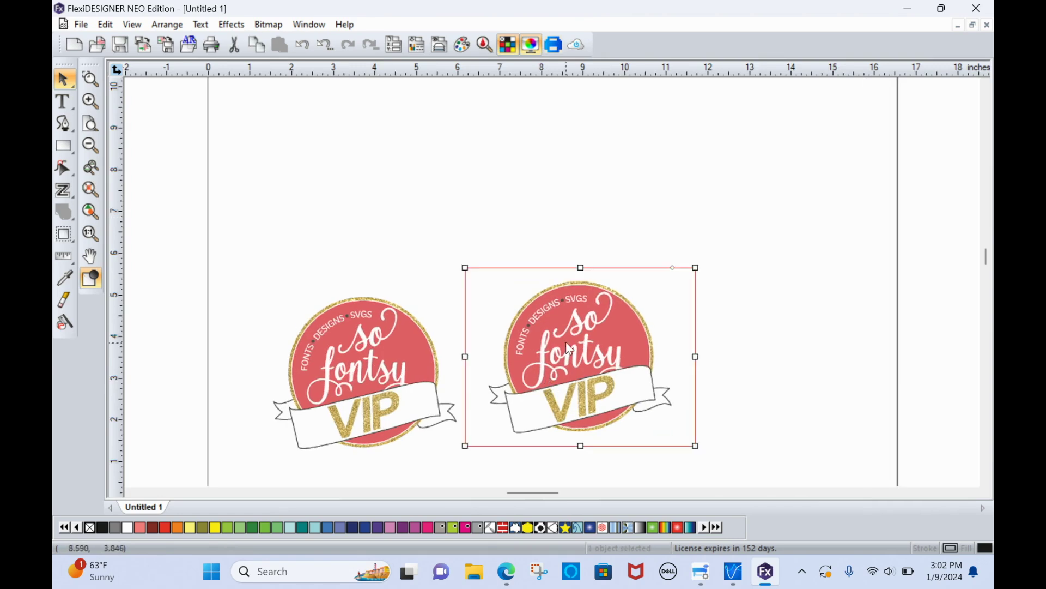
pyautogui.click(834, 269)
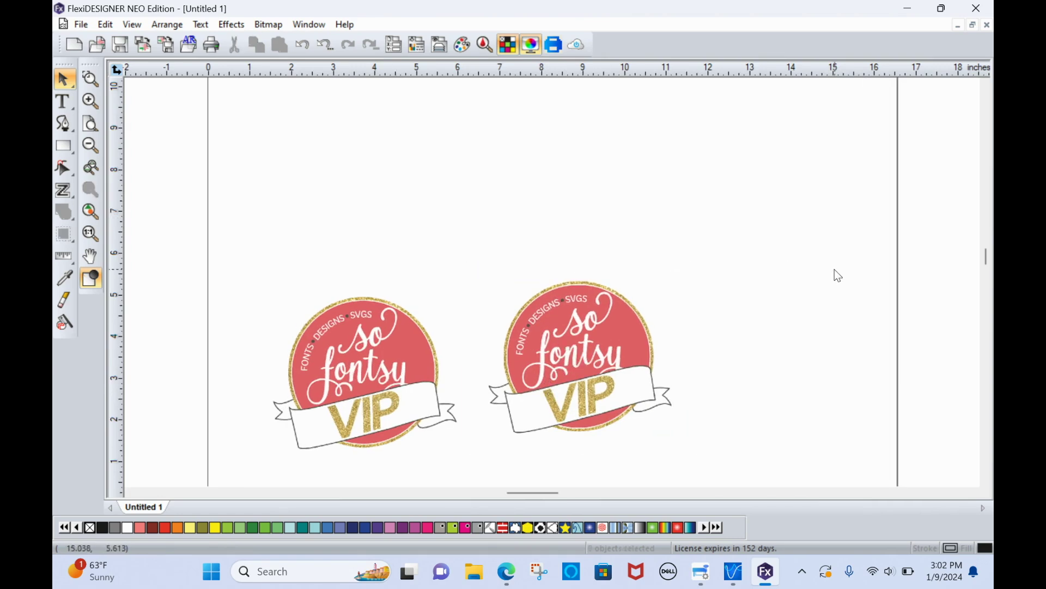
pyautogui.moveTo(596, 362); pyautogui.dragTo(598, 377)
pyautogui.click(764, 345)
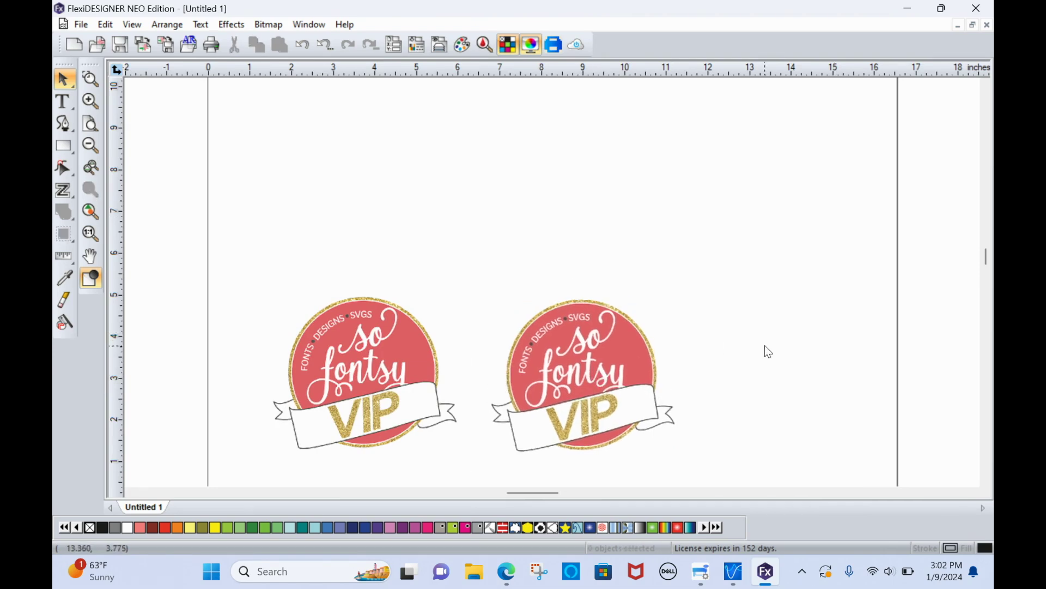
pyautogui.click(575, 364)
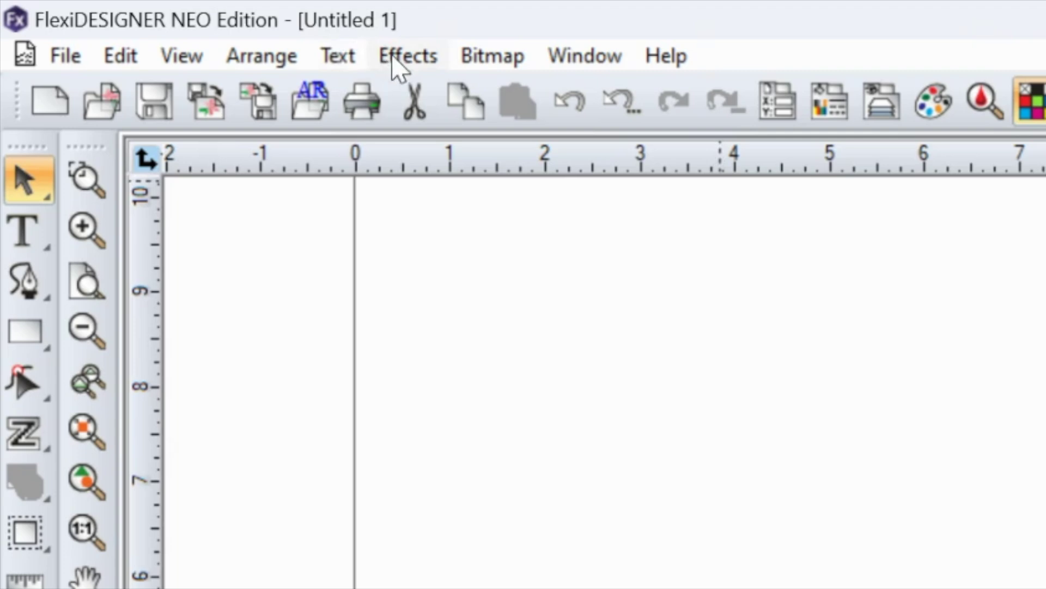
pyautogui.click(397, 58)
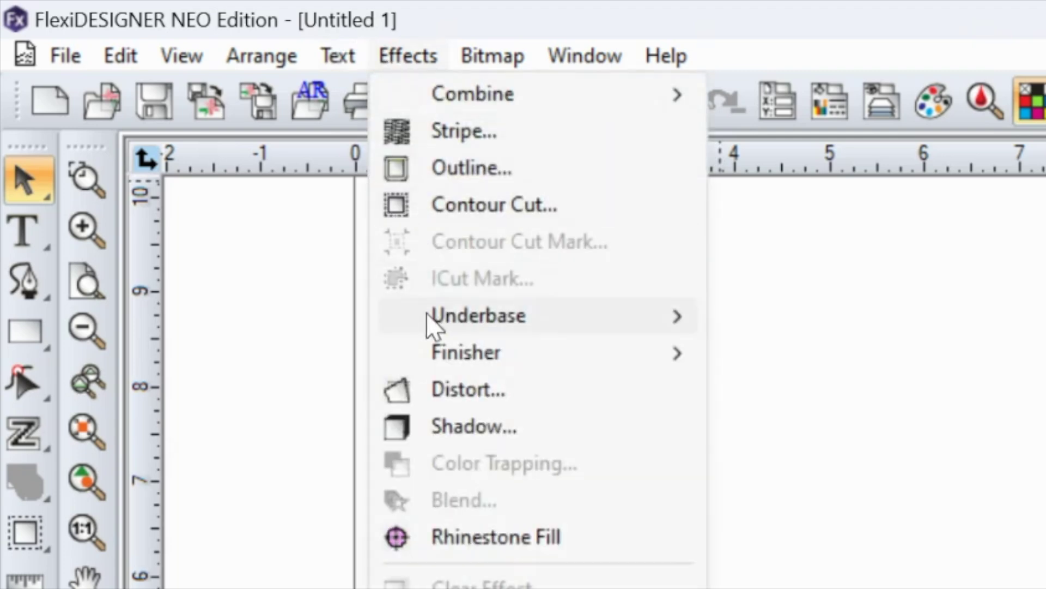
# Set up a Solid Underbase with 0.004 in choke distance and RDG_WHITE colour
pyautogui.moveTo(427, 315)
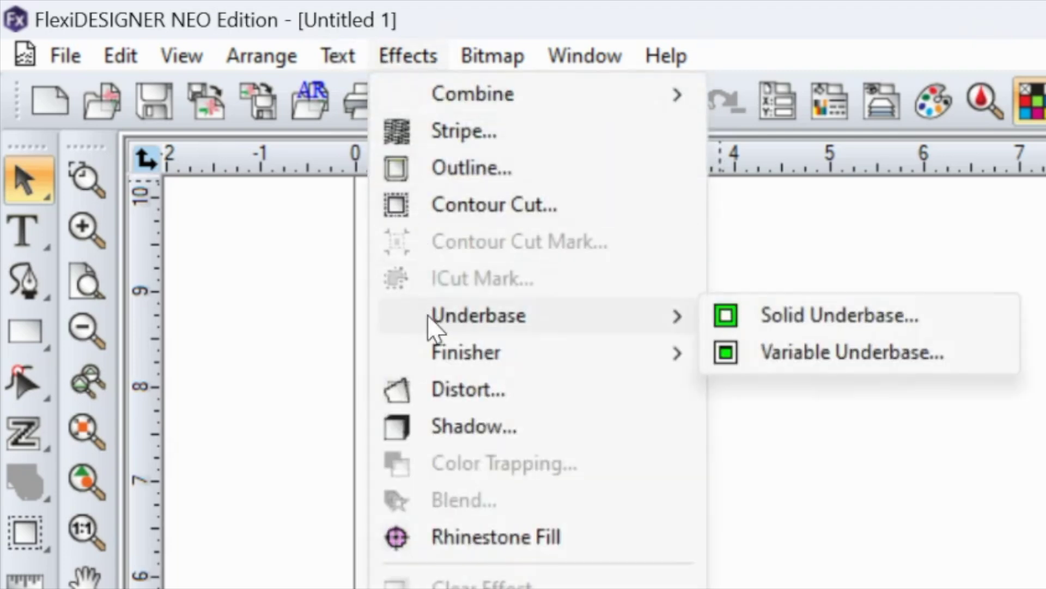
pyautogui.click(754, 315)
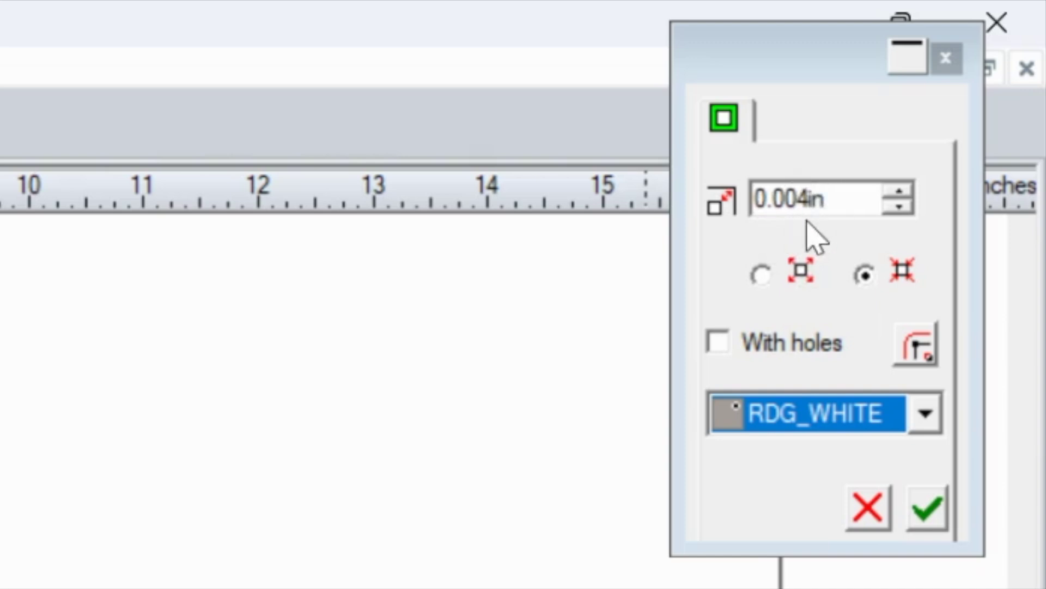
pyautogui.click(836, 207)
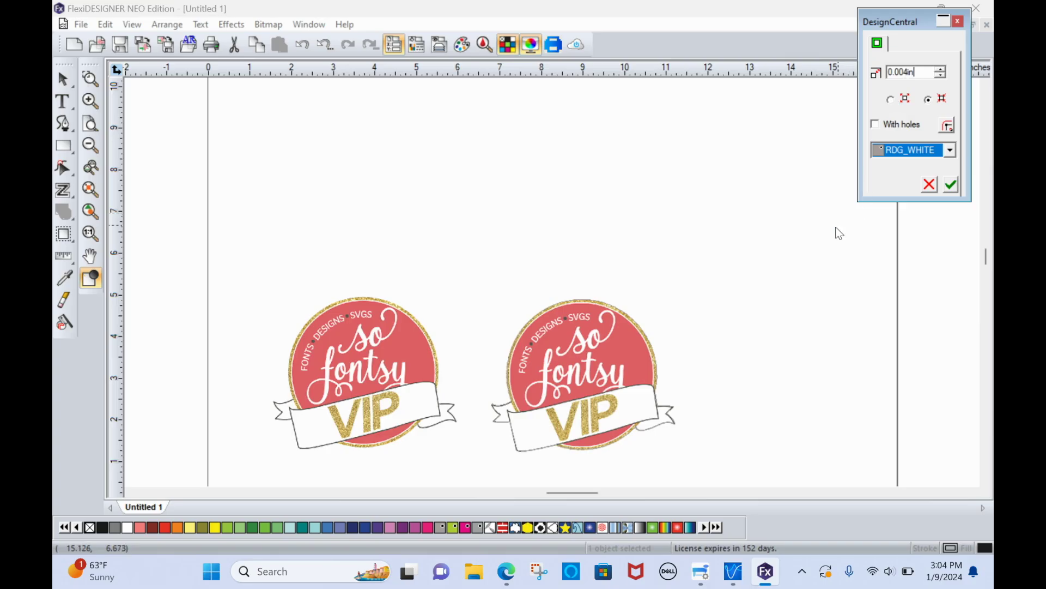
pyautogui.rightClick(606, 349)
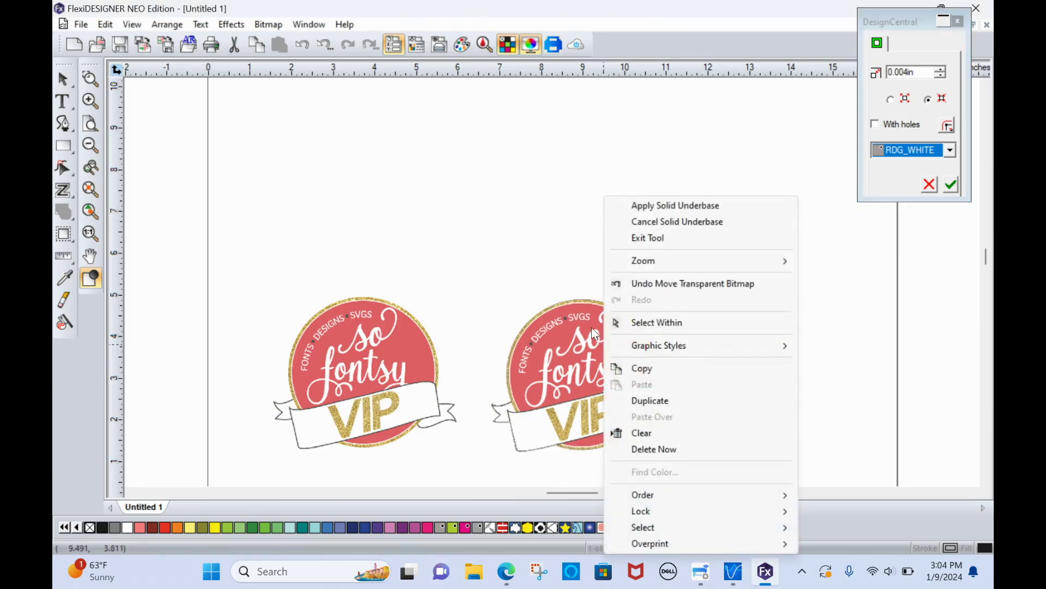
# Select the logo and apply the solid RDG_WHITE underbase with the green check
pyautogui.click(552, 277)
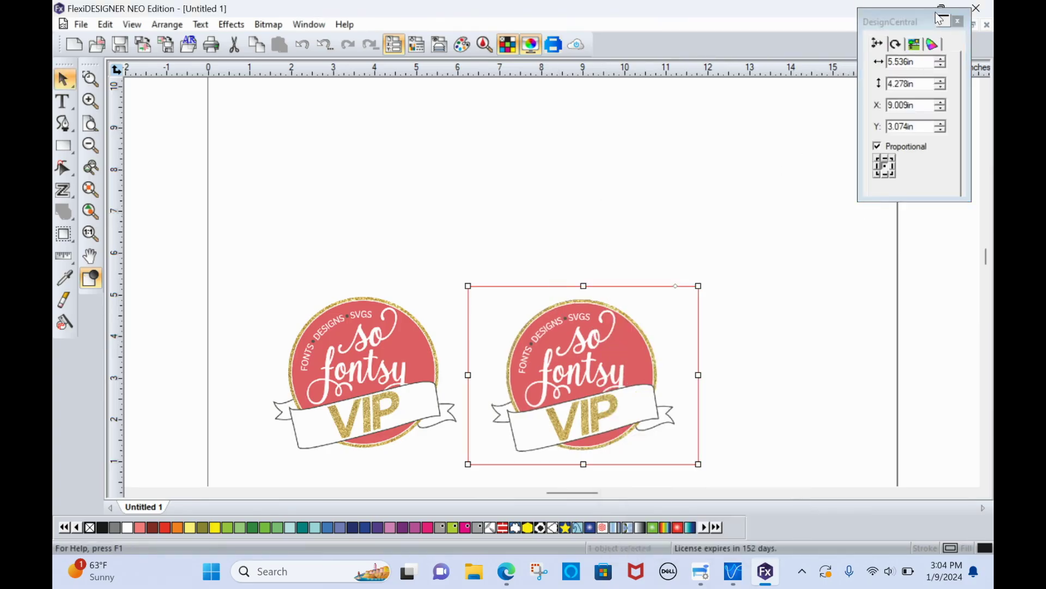
pyautogui.click(958, 21)
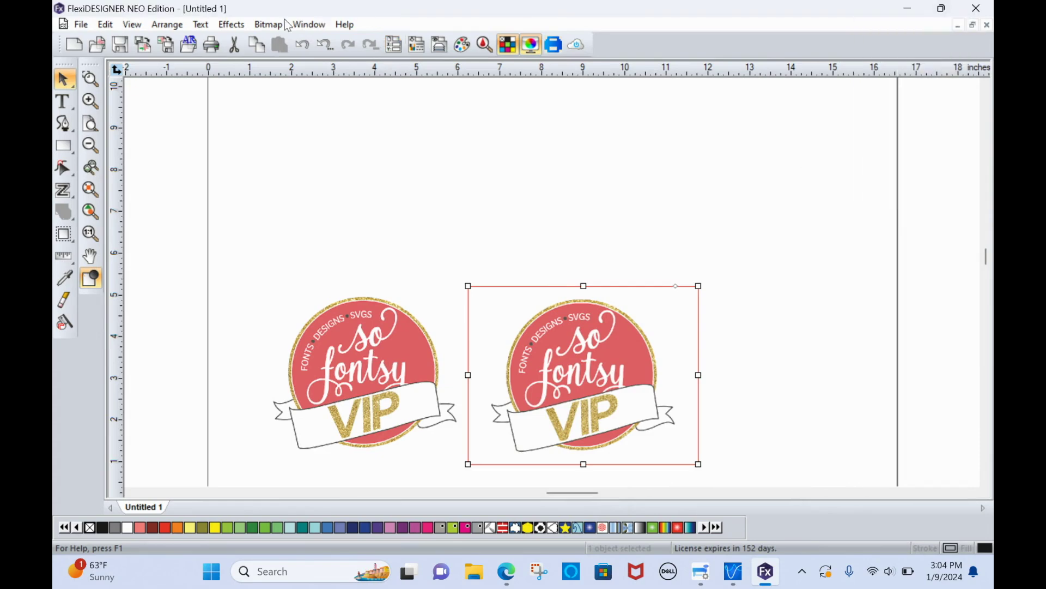
pyautogui.click(233, 24)
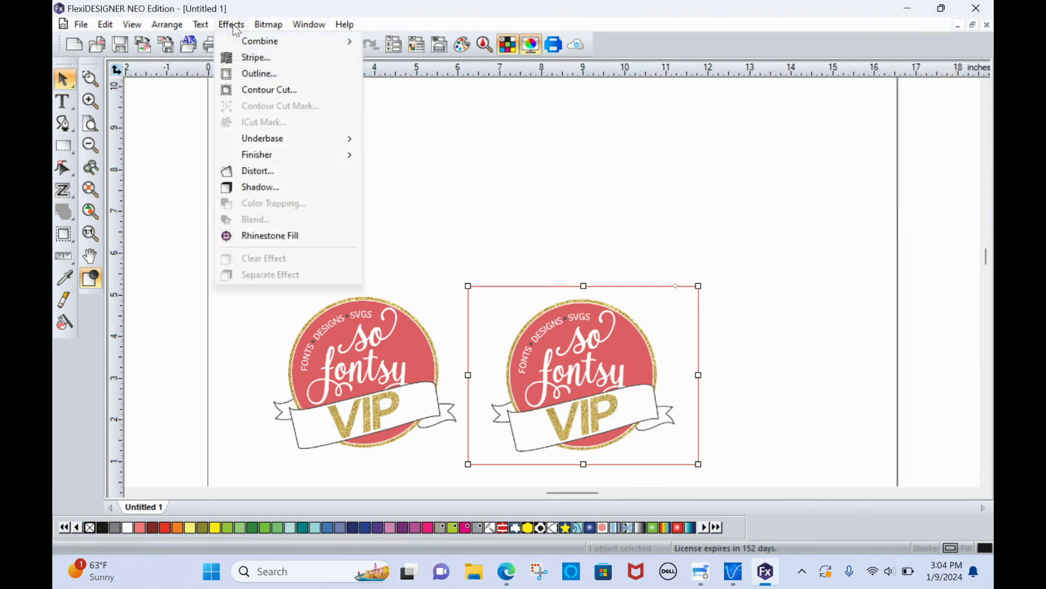
pyautogui.moveTo(261, 138)
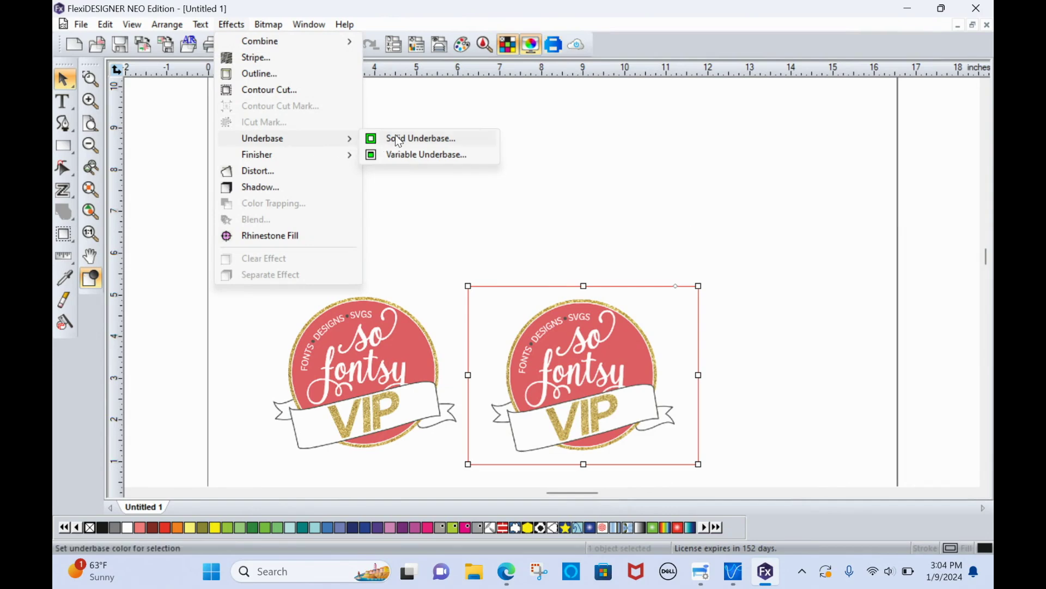
pyautogui.click(396, 140)
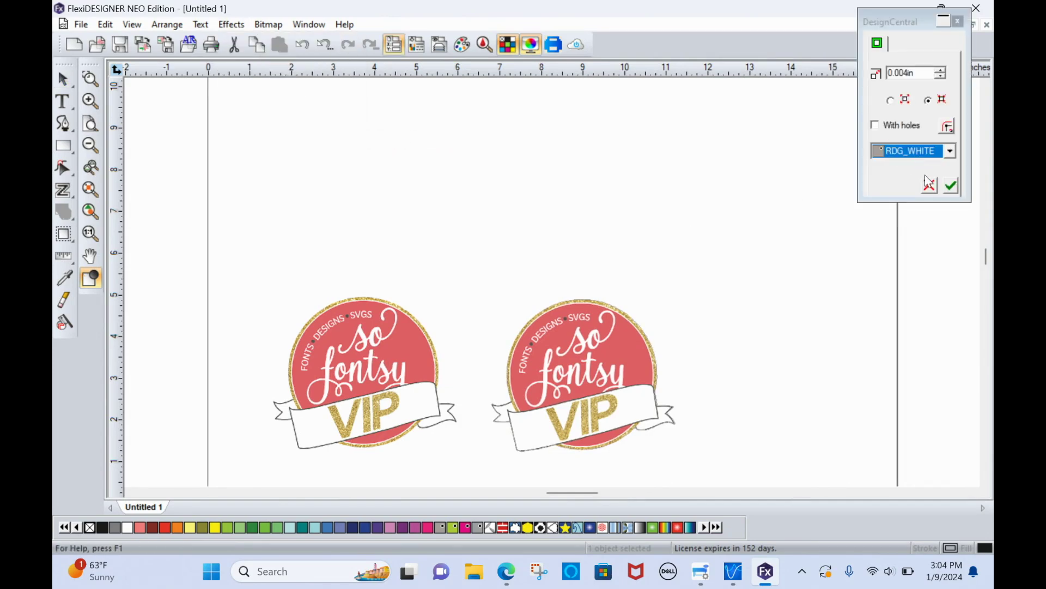
pyautogui.click(952, 187)
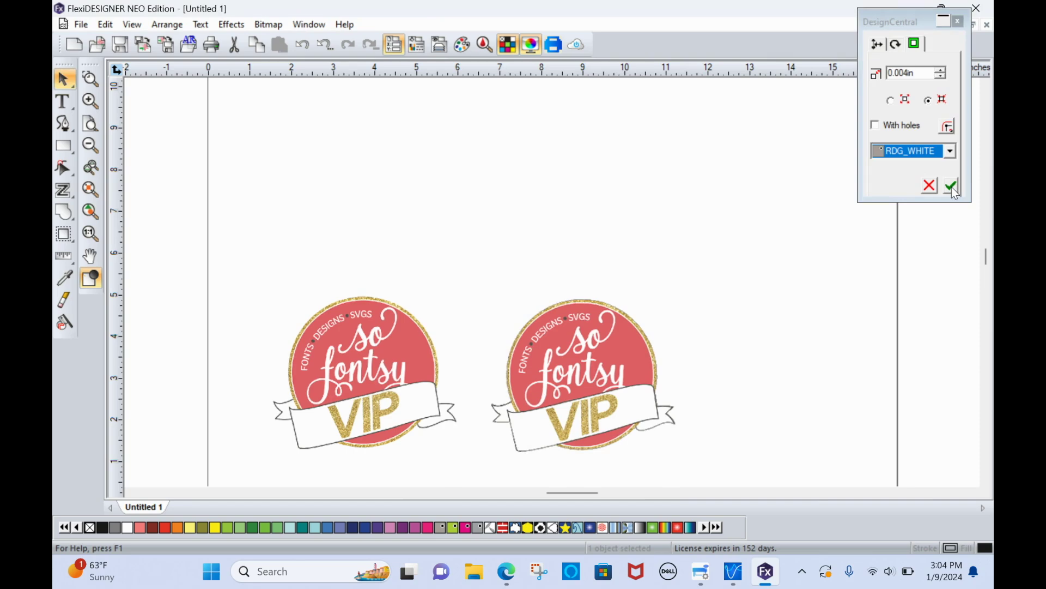
pyautogui.click(877, 270)
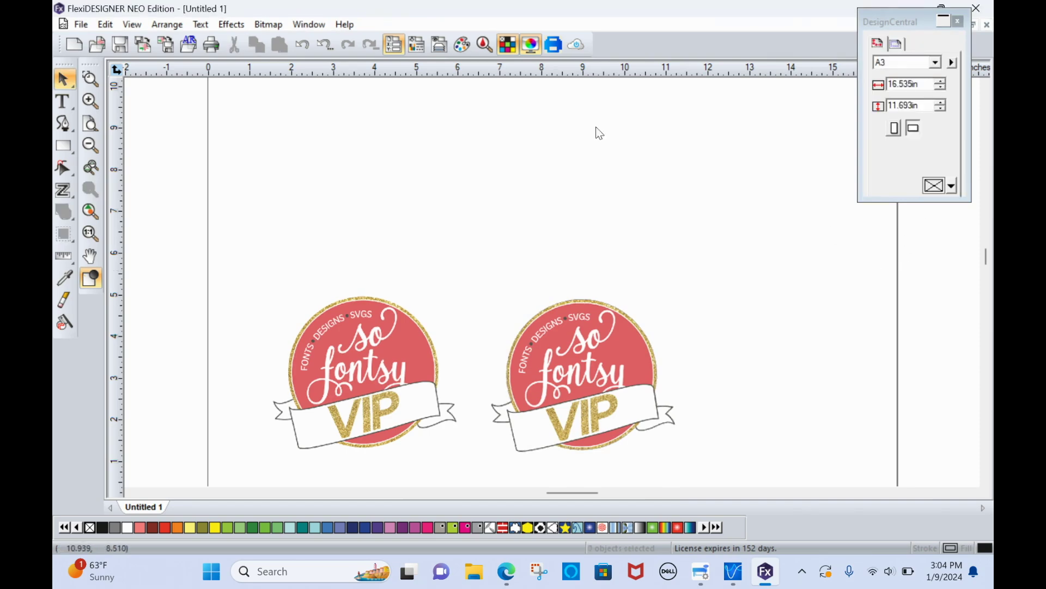
# Open Send to Device and the BY-20 print parameters: Generic Film Dark, CMYK -> White (v)
pyautogui.click(552, 52)
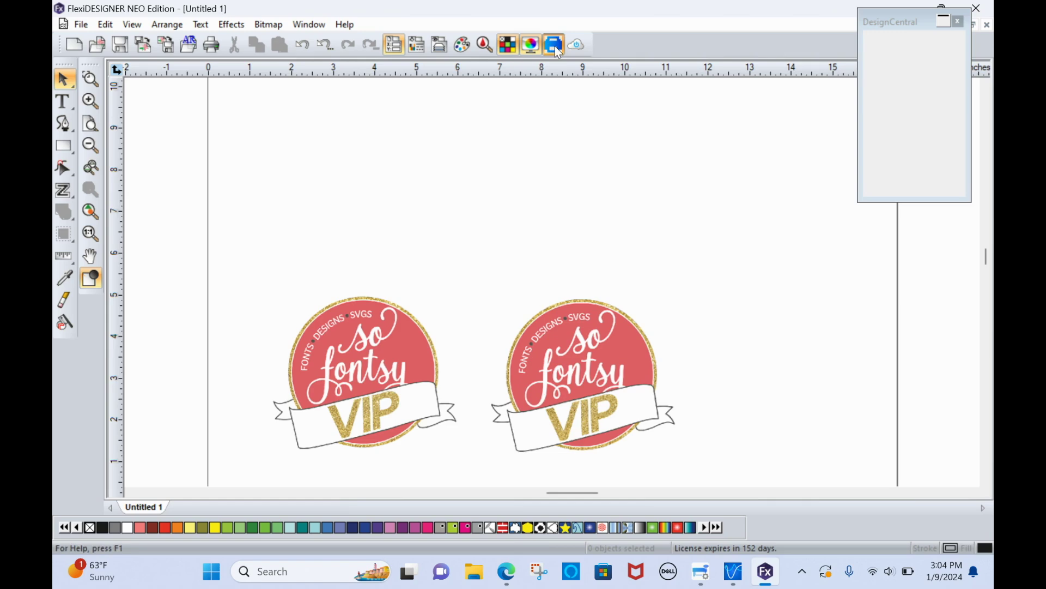
pyautogui.click(553, 44)
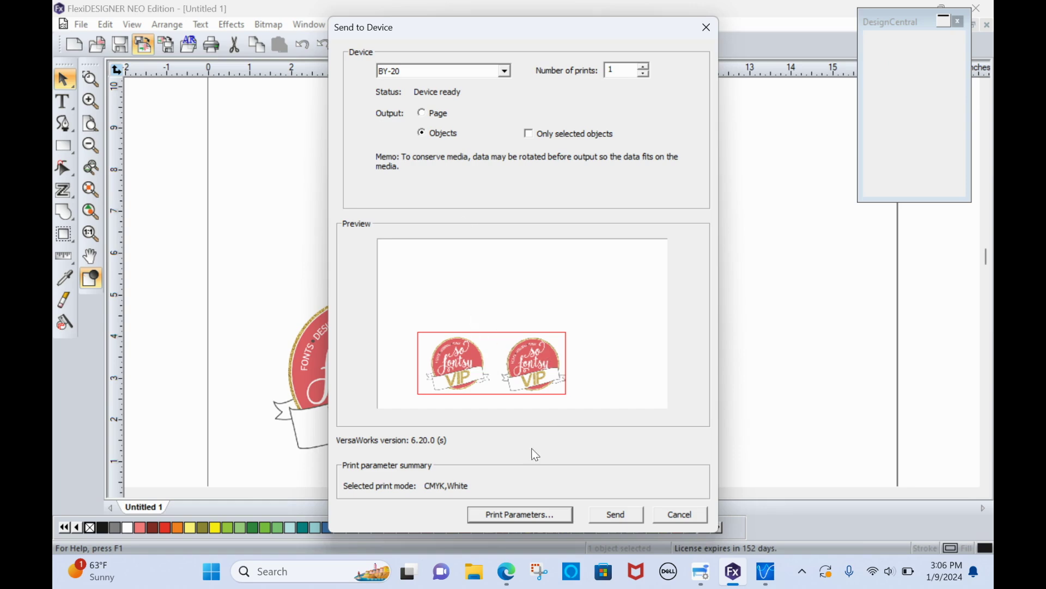
pyautogui.click(527, 512)
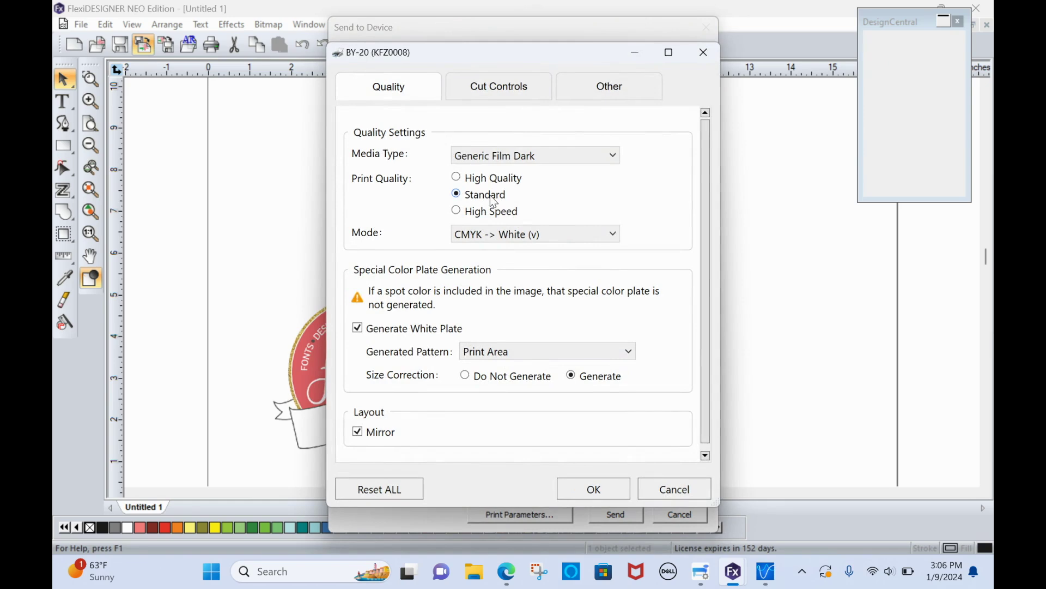
# Keep Generic Film Dark media, CMYK -> White mode and Print Area white pattern, then send both logos to the BY-20
pyautogui.click(492, 158)
pyautogui.click(494, 163)
pyautogui.click(481, 237)
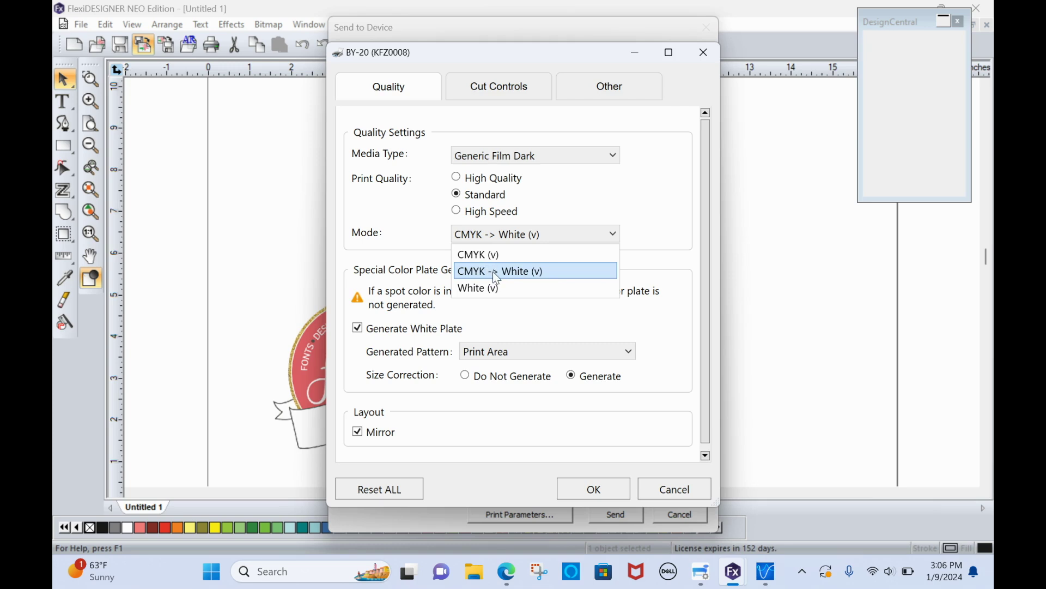
pyautogui.click(470, 274)
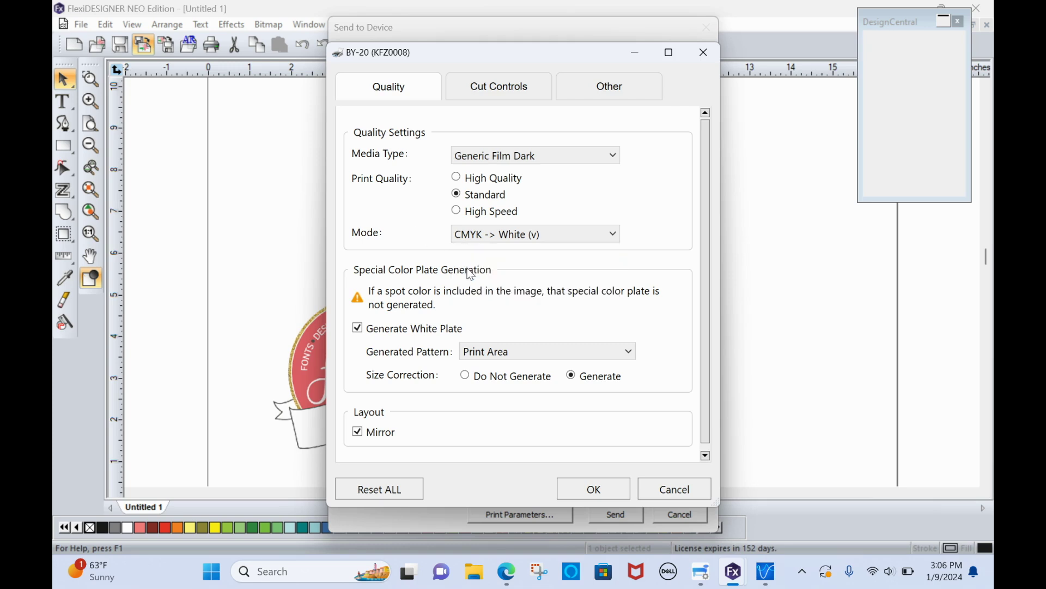
pyautogui.click(492, 357)
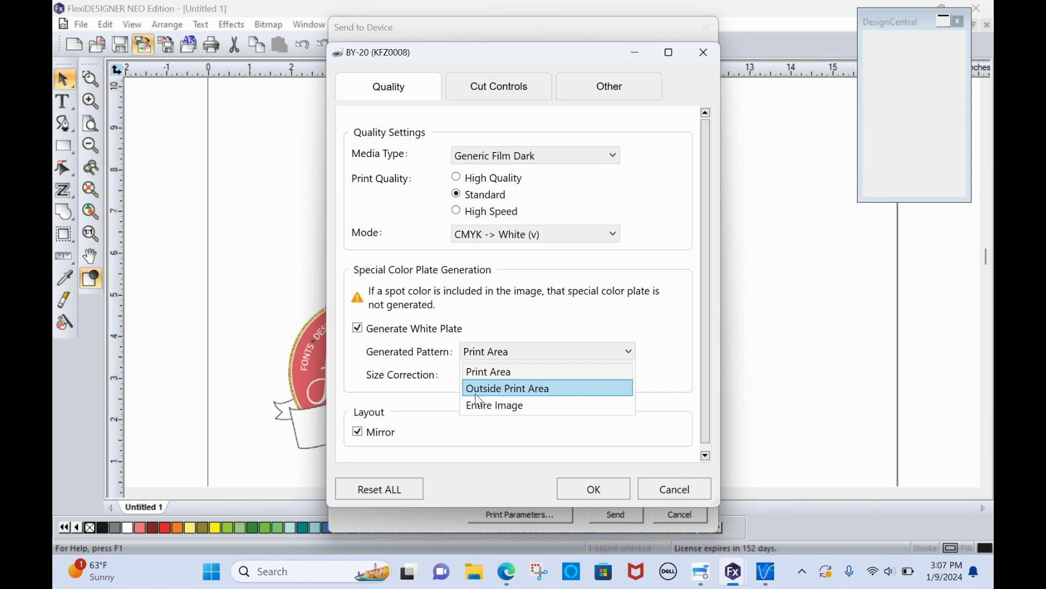
pyautogui.click(484, 375)
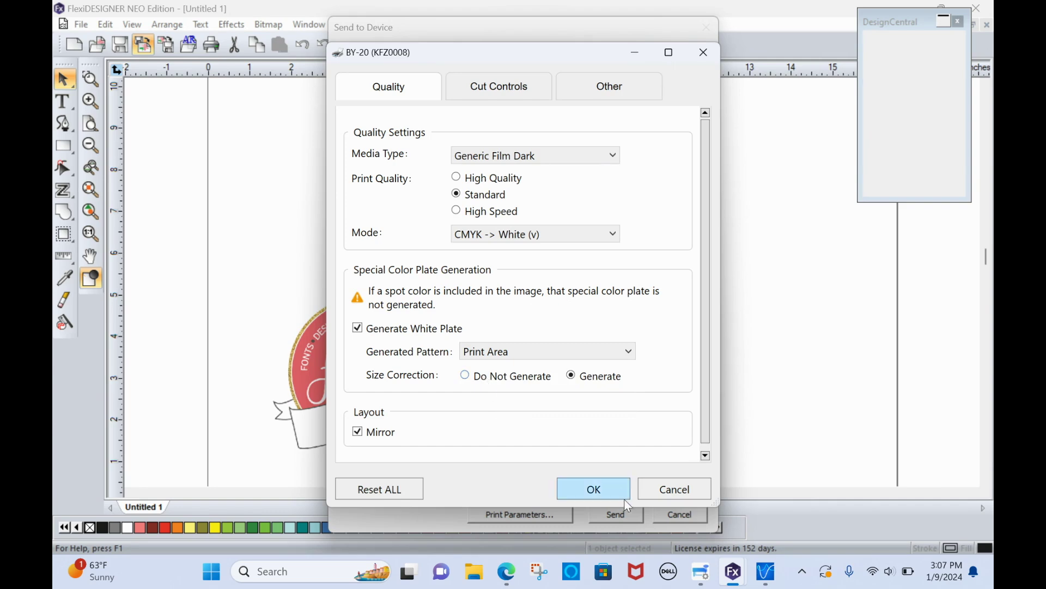
pyautogui.click(563, 496)
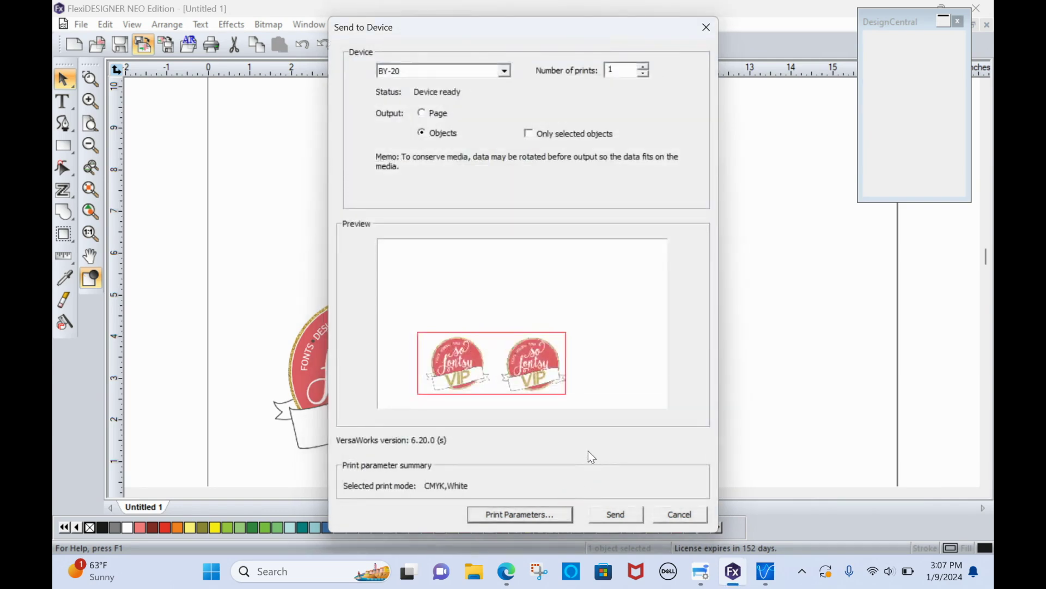
pyautogui.click(616, 515)
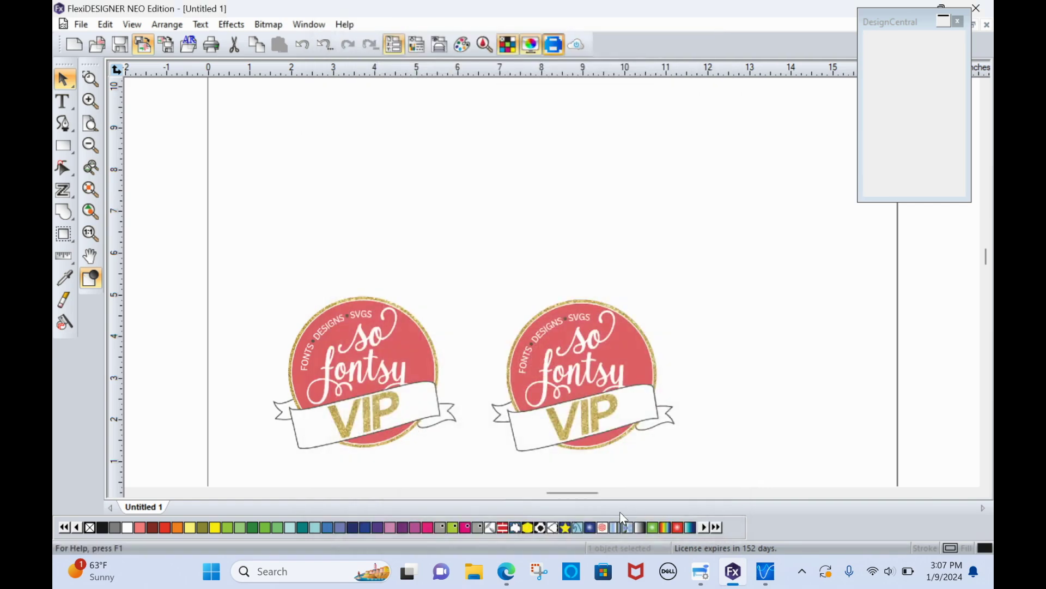